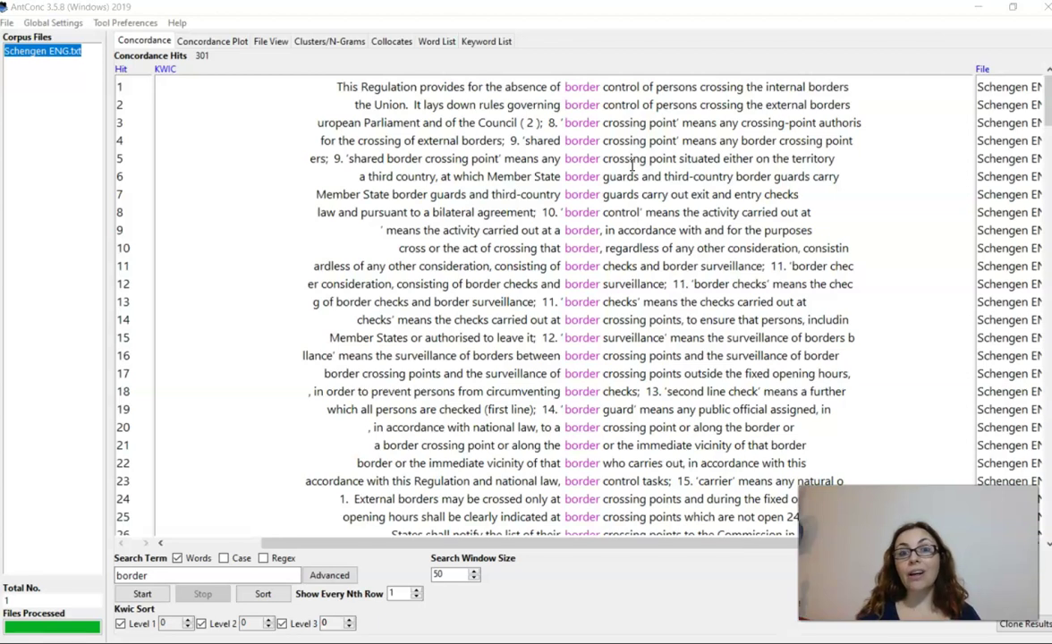
Open the second "border" hit in its source text to see its full context, and return to the concordance lines.
left_click(583, 105)
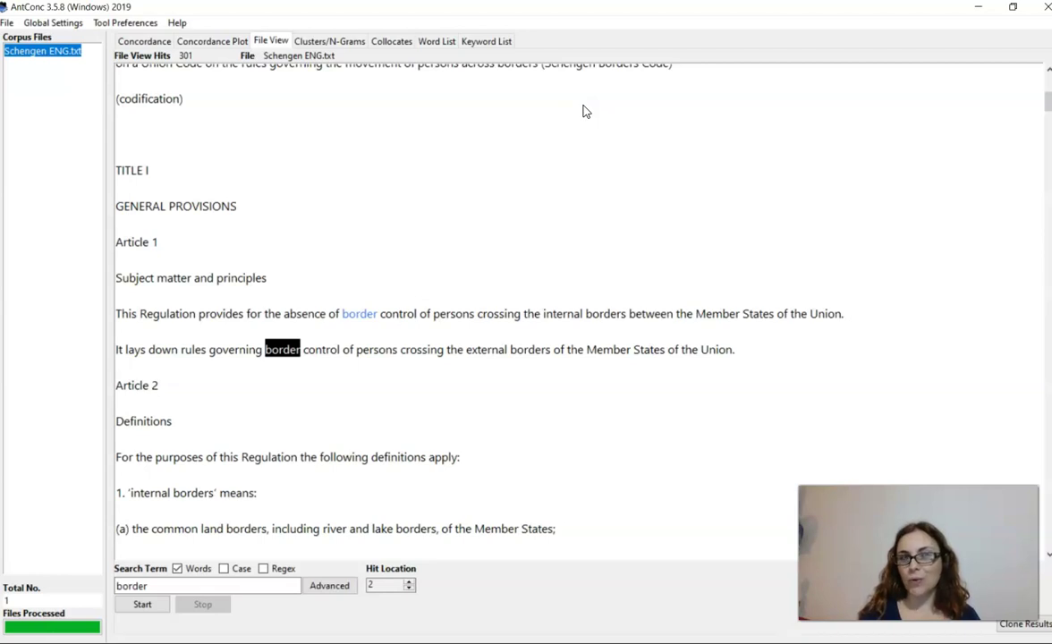
left_click(158, 42)
left_click(707, 306)
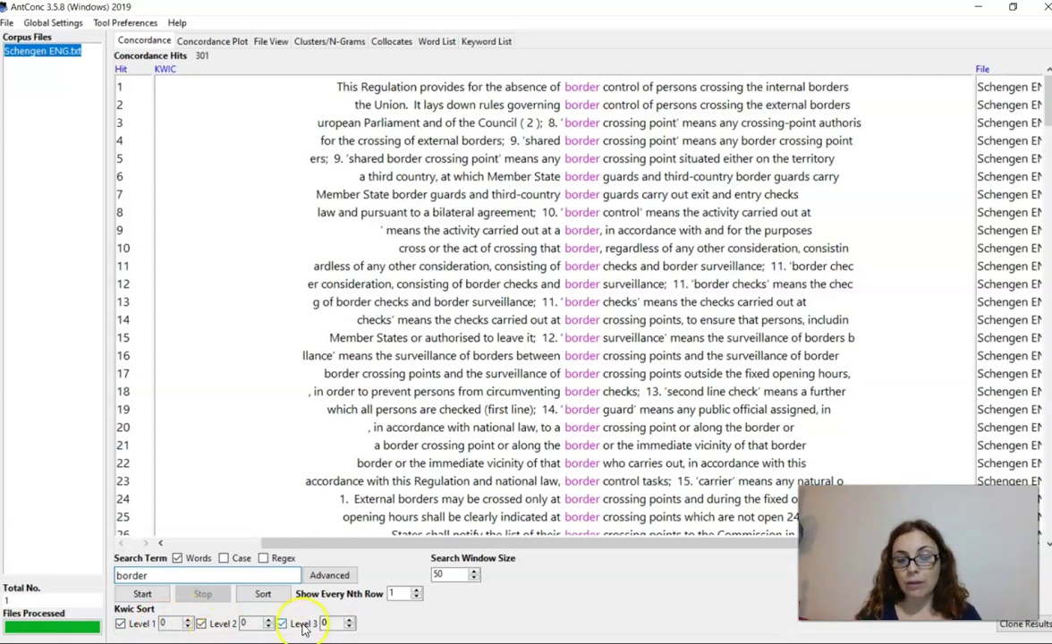
Set KWIC sort Level 1 to 1R and rerun the concordance search for "border".
left_click(188, 620)
left_click(177, 635)
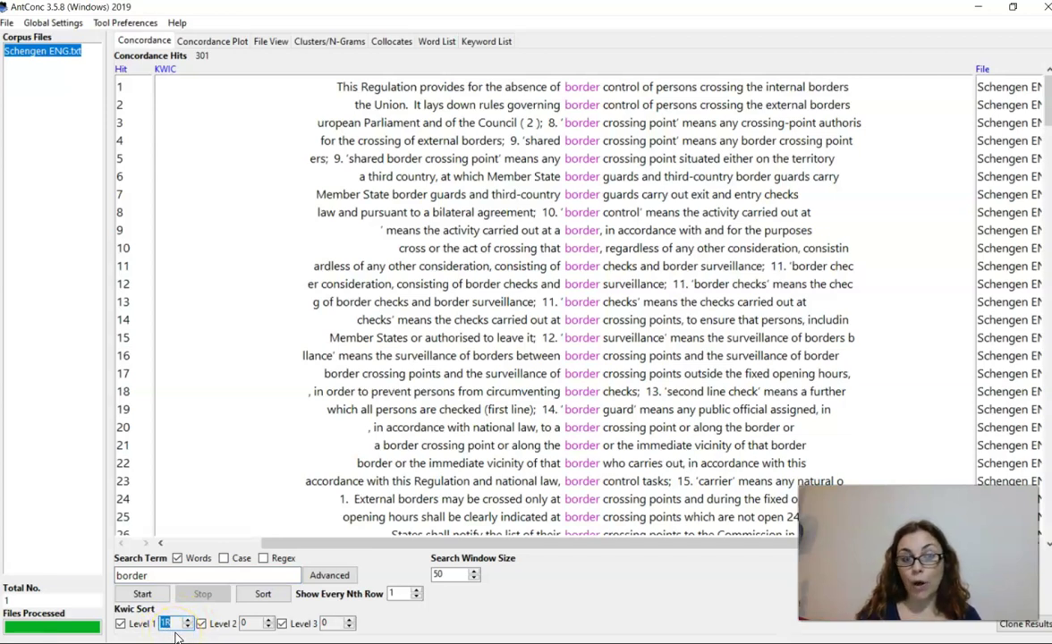
left_click(143, 593)
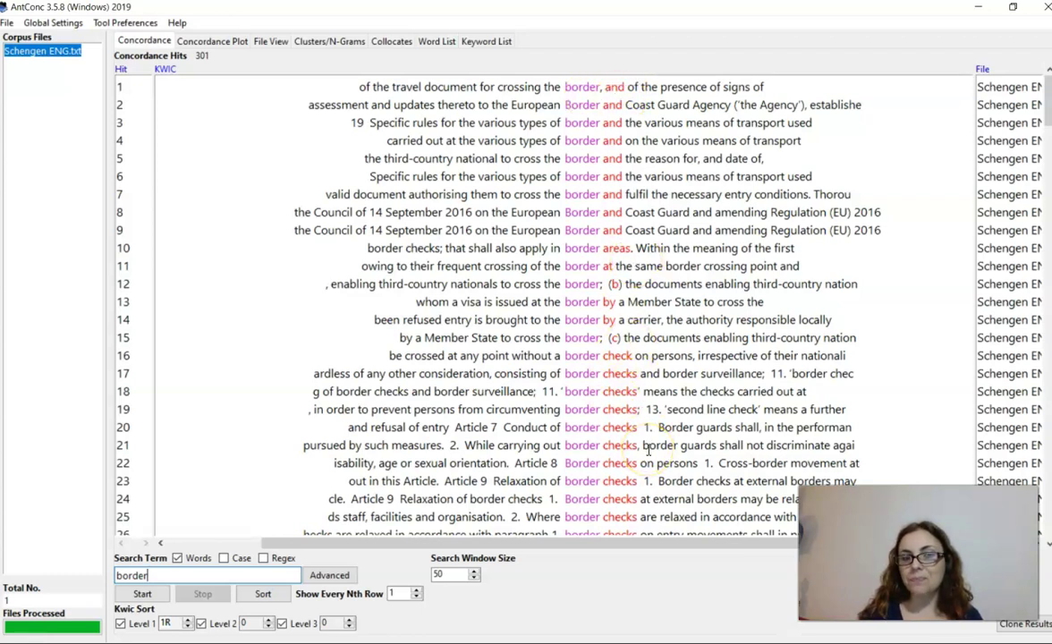
Set KWIC sort Level 2 to 2R and rerun the "border" search.
left_click(269, 620)
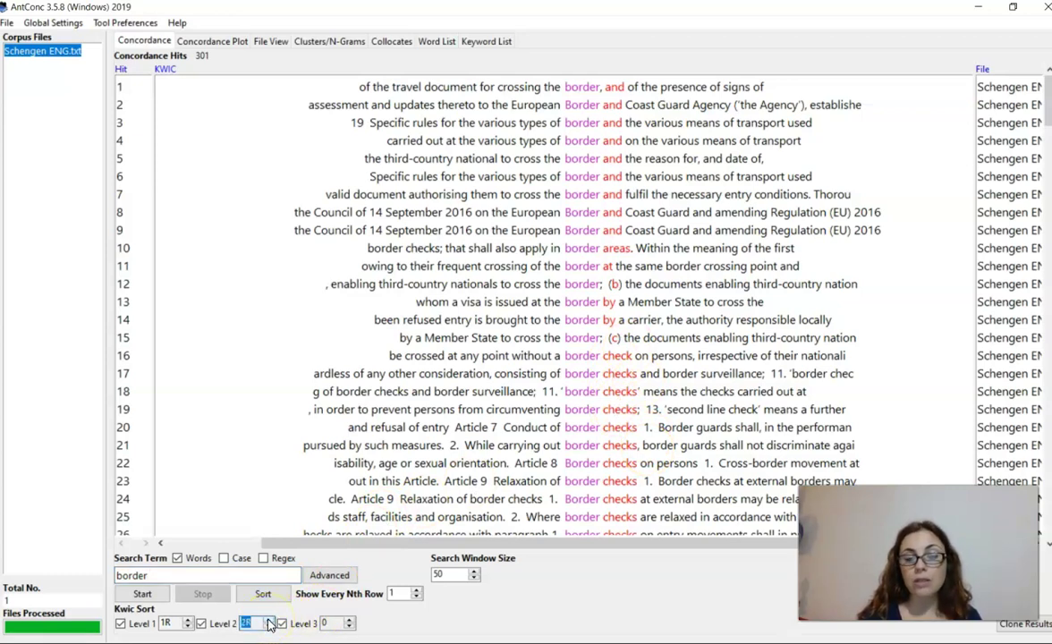
left_click(269, 620)
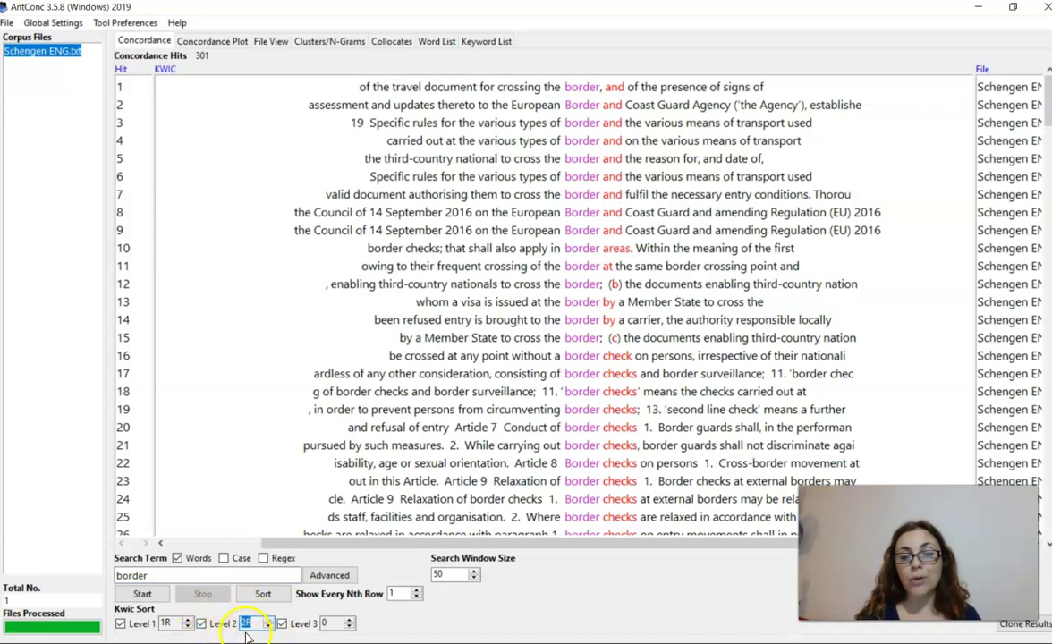
left_click(143, 594)
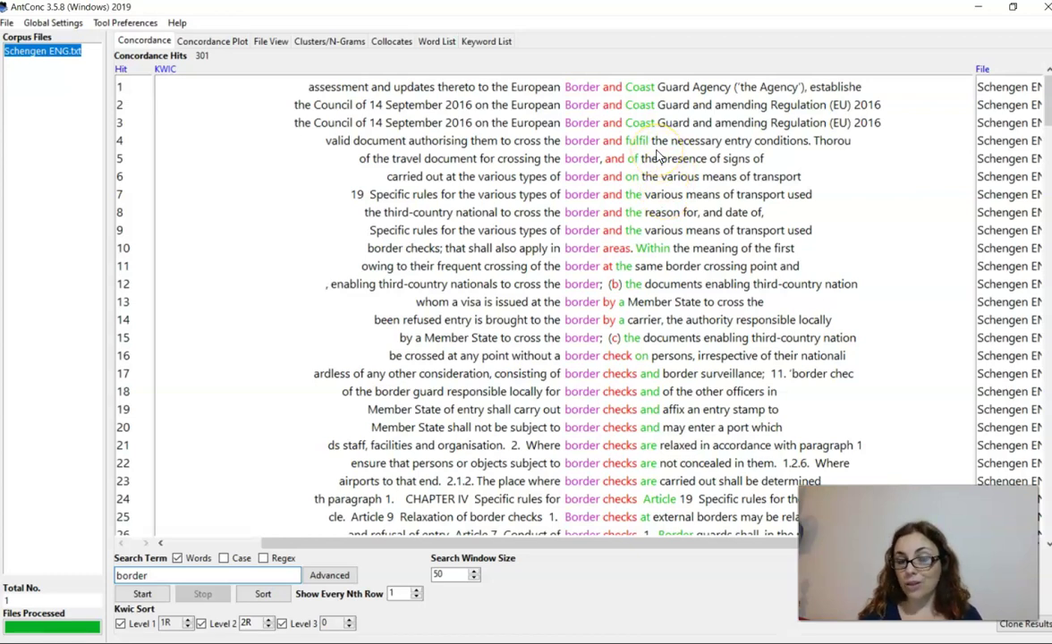
Set KWIC sort Level 3 to 3R and regenerate the "border" concordance.
left_click(350, 621)
left_click(350, 621)
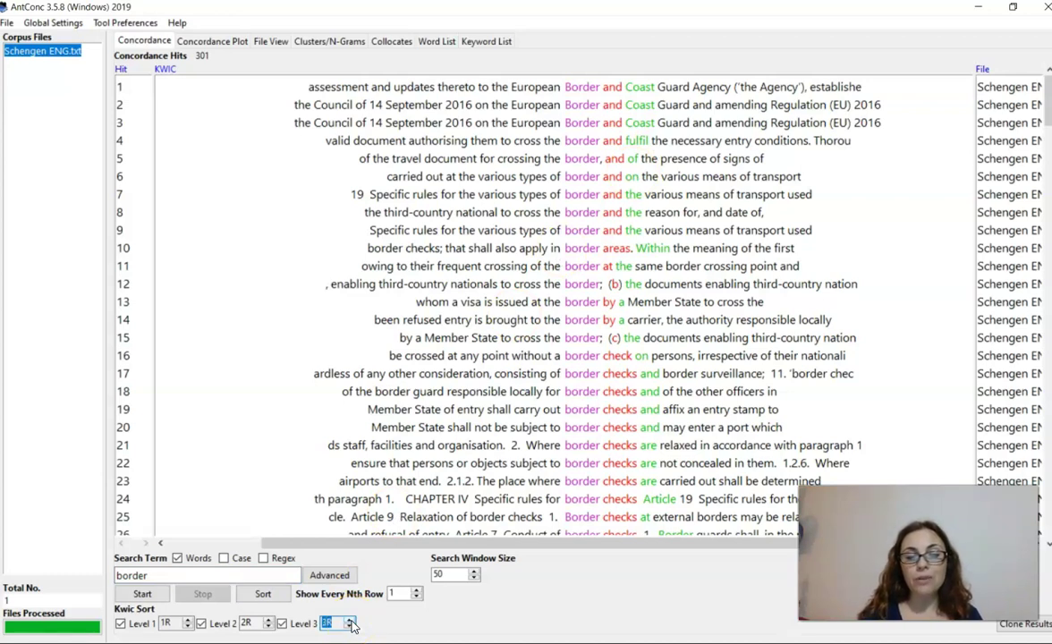
left_click(148, 594)
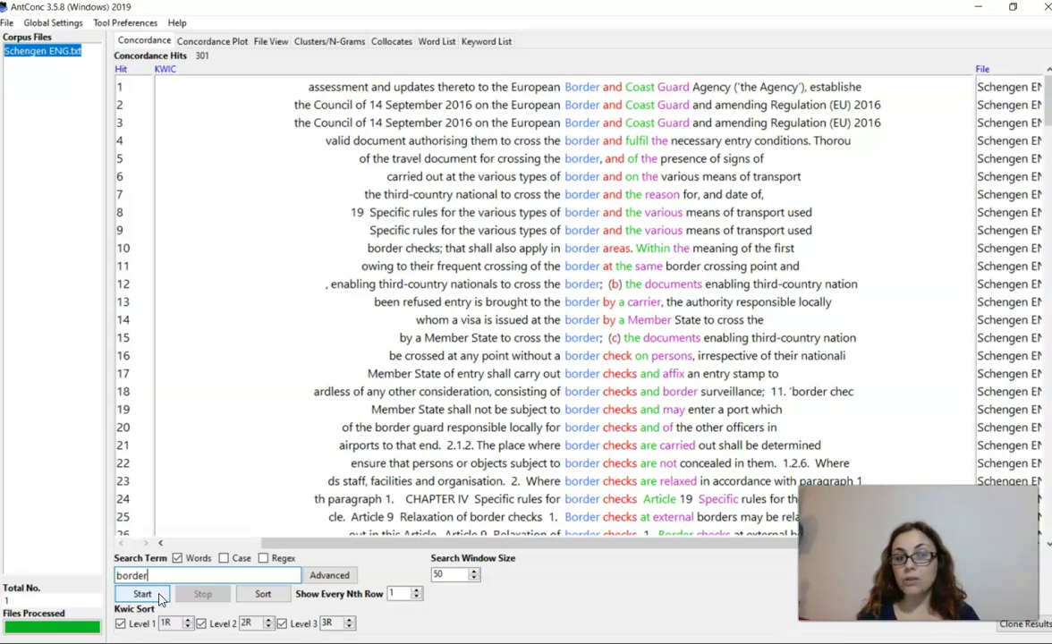
Change the KWIC sort to 1L for Level 1, 1R for Level 2 and 2R for Level 3, and rerun the "border" search.
left_click(189, 627)
left_click(190, 629)
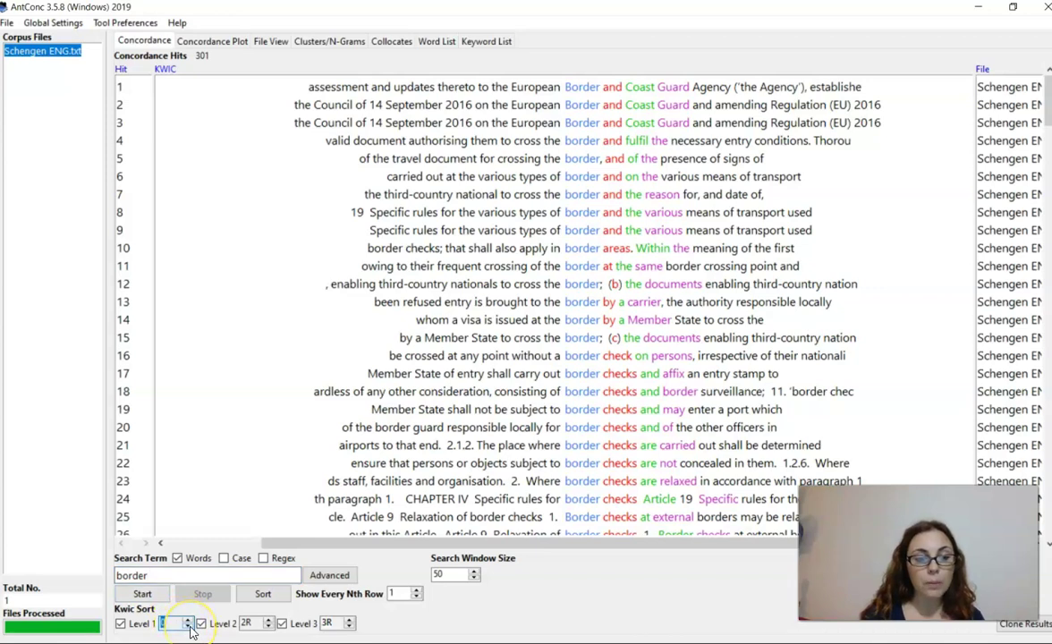
left_click(269, 626)
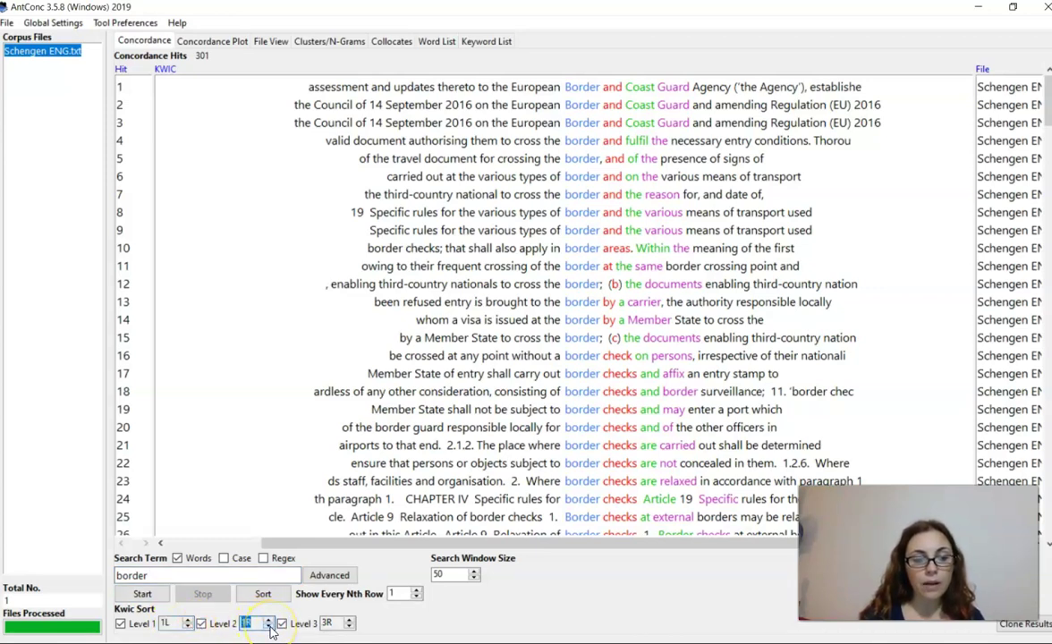
left_click(269, 627)
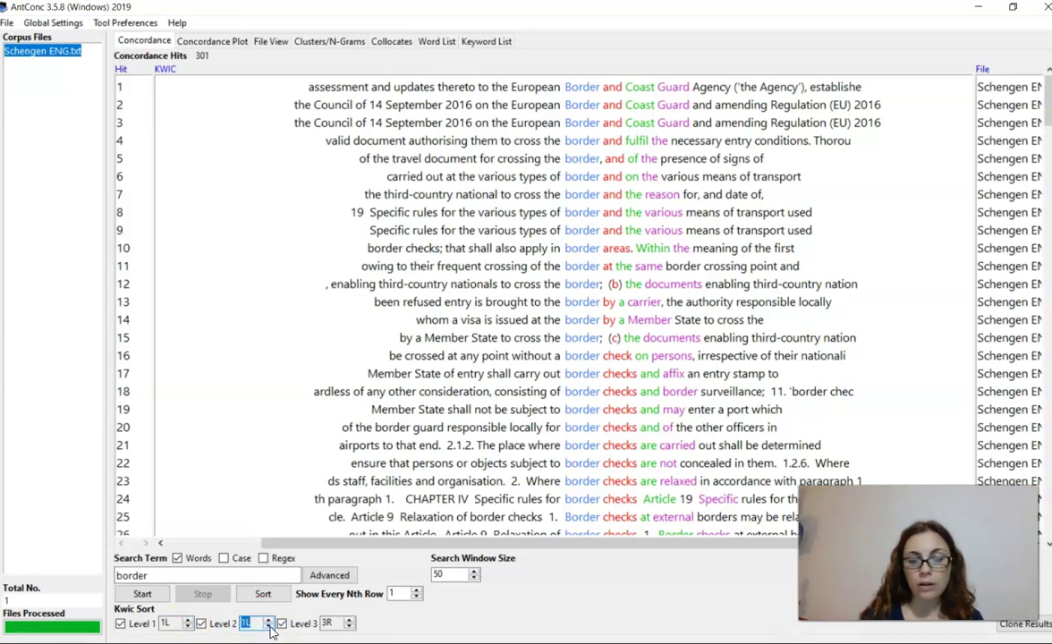
left_click(270, 622)
left_click(269, 621)
left_click(349, 622)
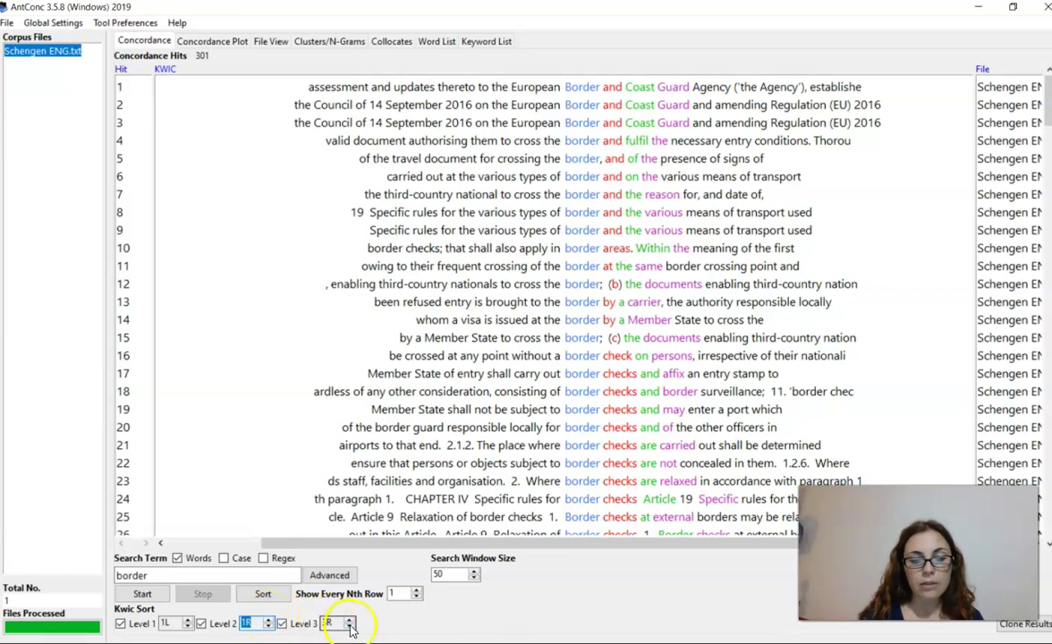
left_click(142, 594)
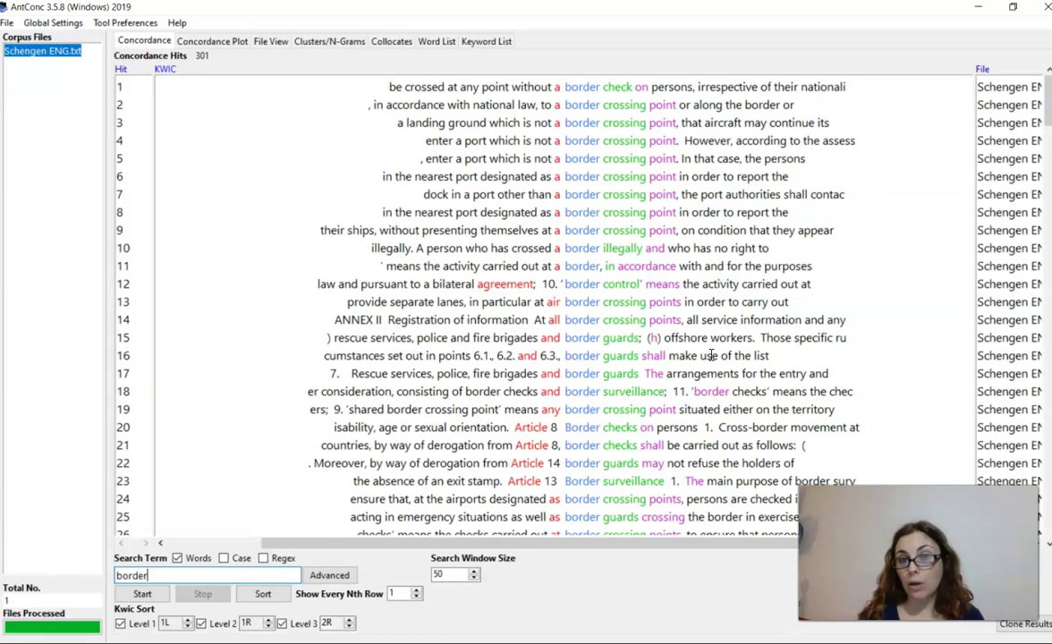
Extend the search term with a wildcard to "border*" and run the concordance search.
left_click(613, 634)
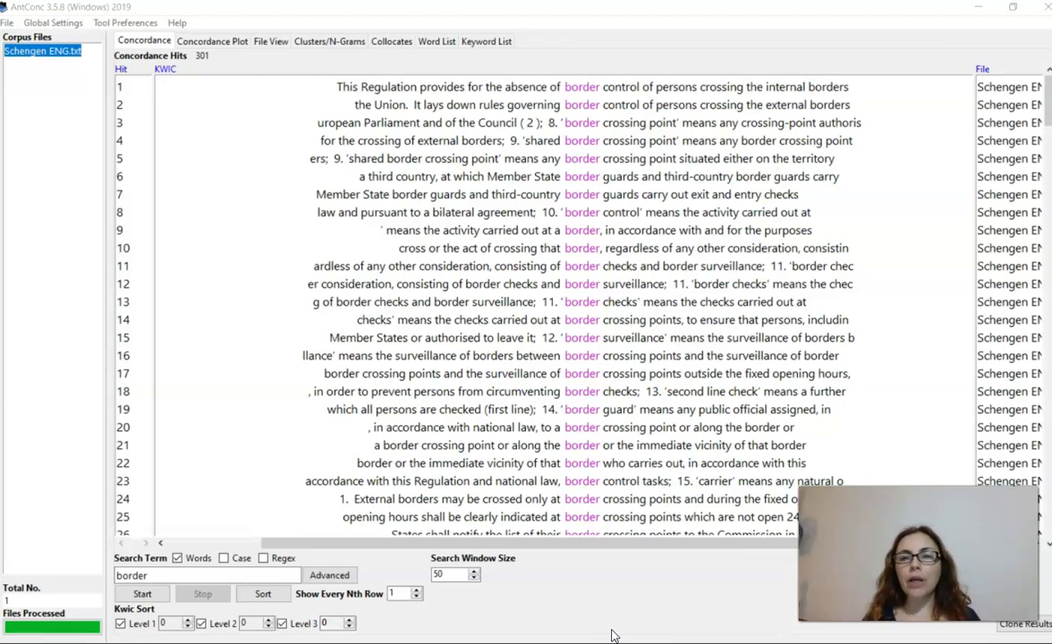
left_click(254, 577)
type("*")
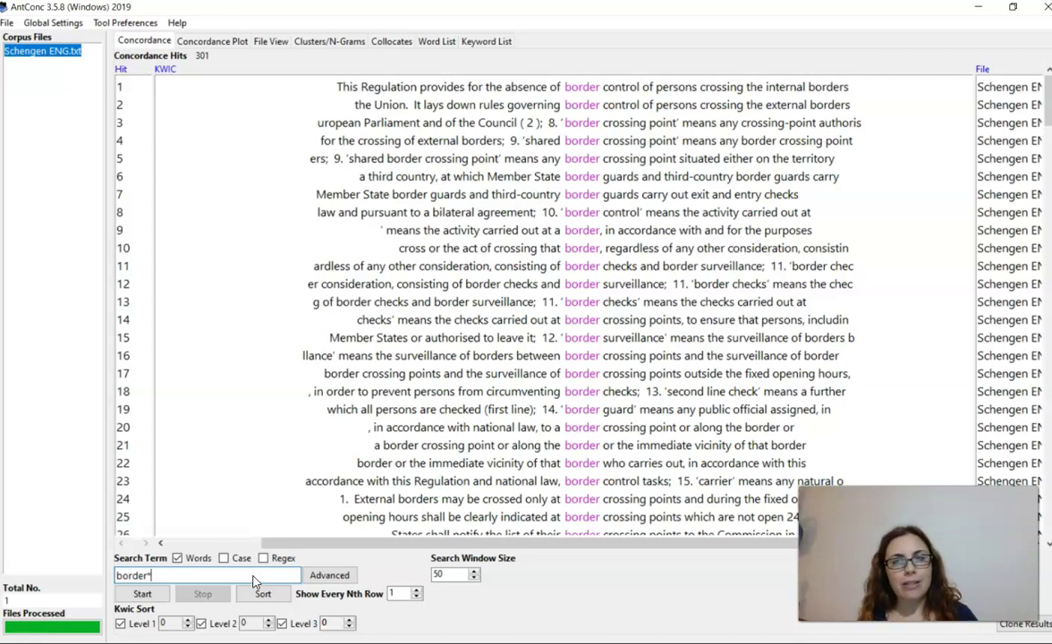
left_click(145, 594)
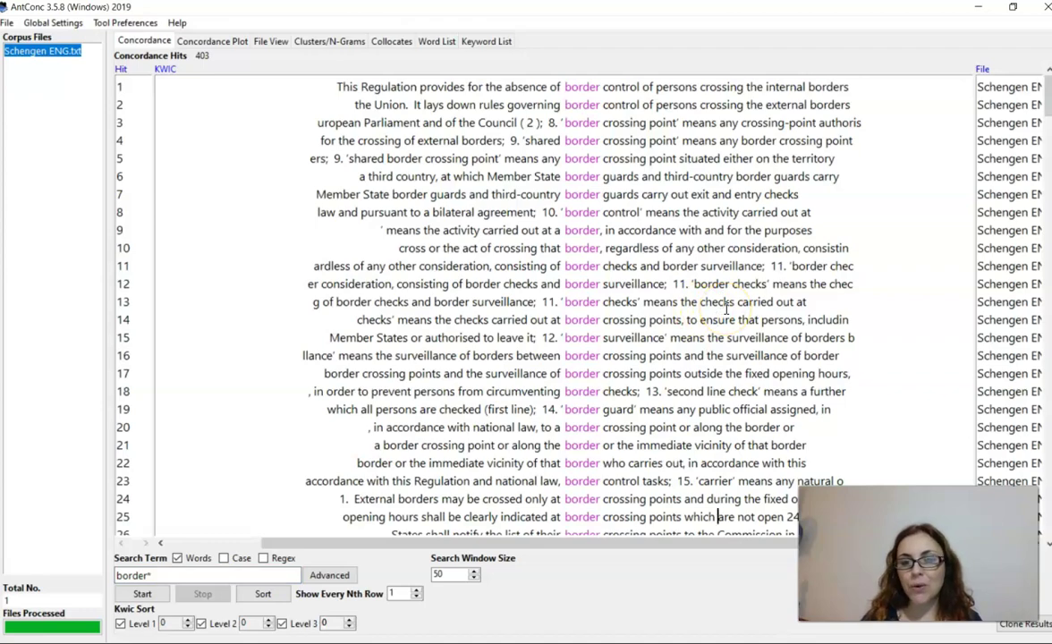
Examine the "border*" concordance lines for word forms other than "border".
scroll(724, 305, "down", 11)
scroll(725, 307, "down", 20)
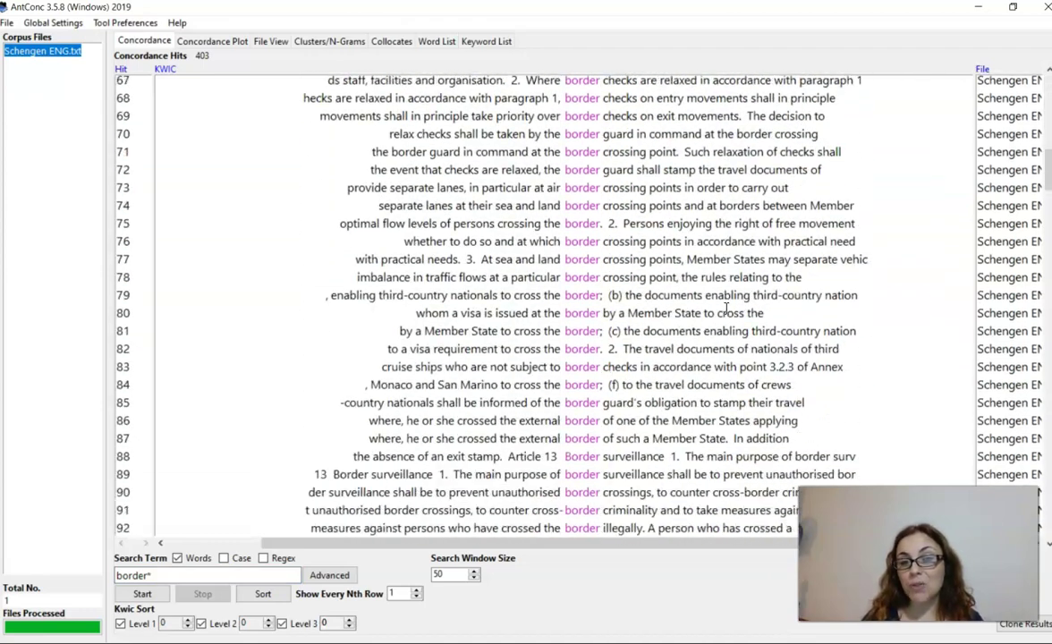
scroll(726, 307, "down", 20)
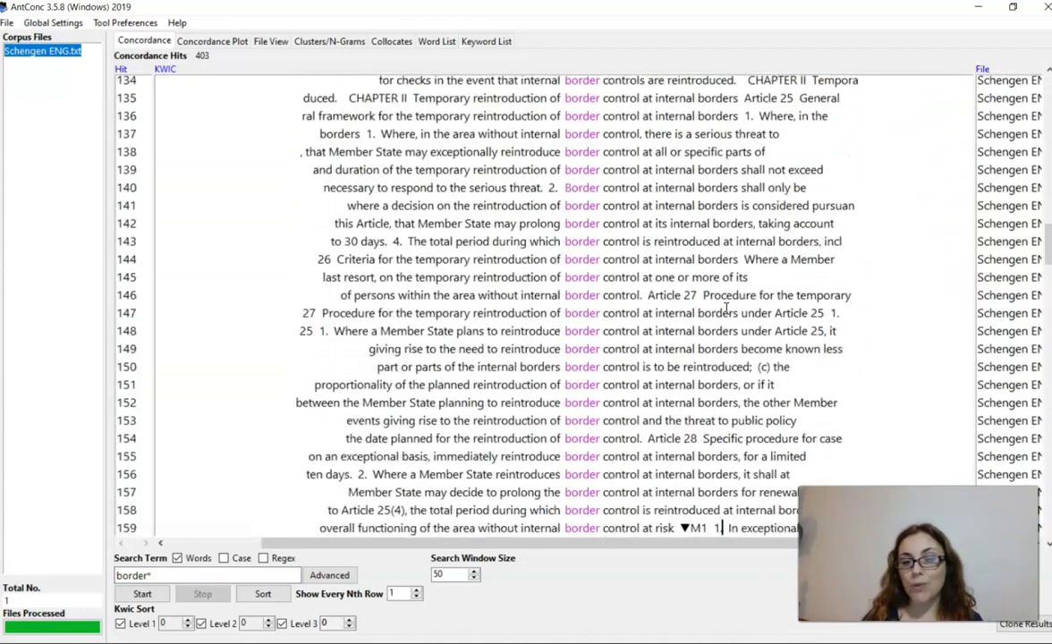
scroll(725, 307, "down", 20)
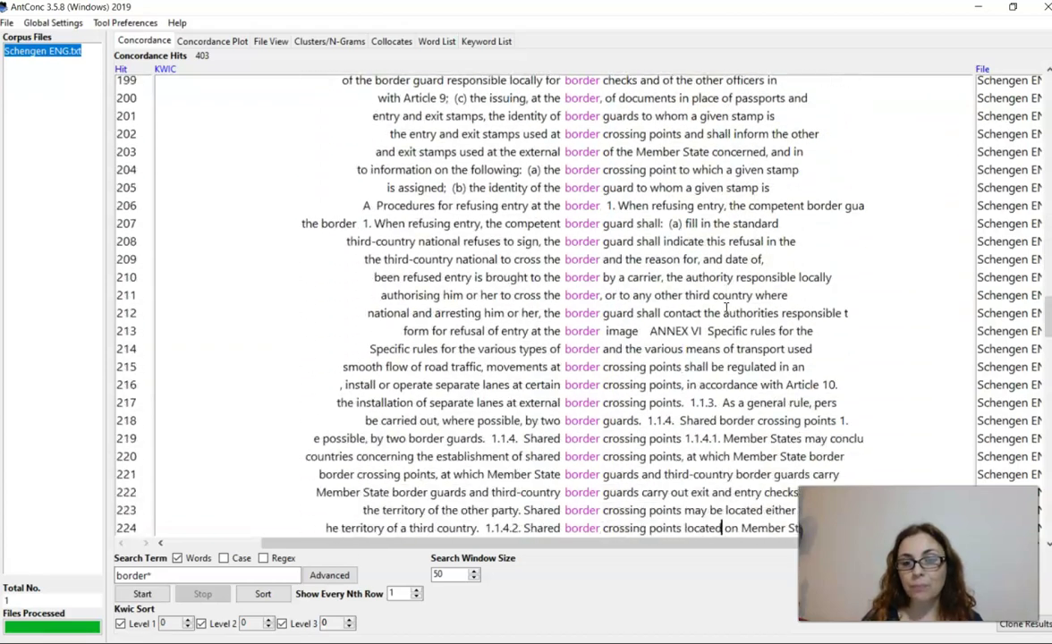
scroll(725, 307, "down", 20)
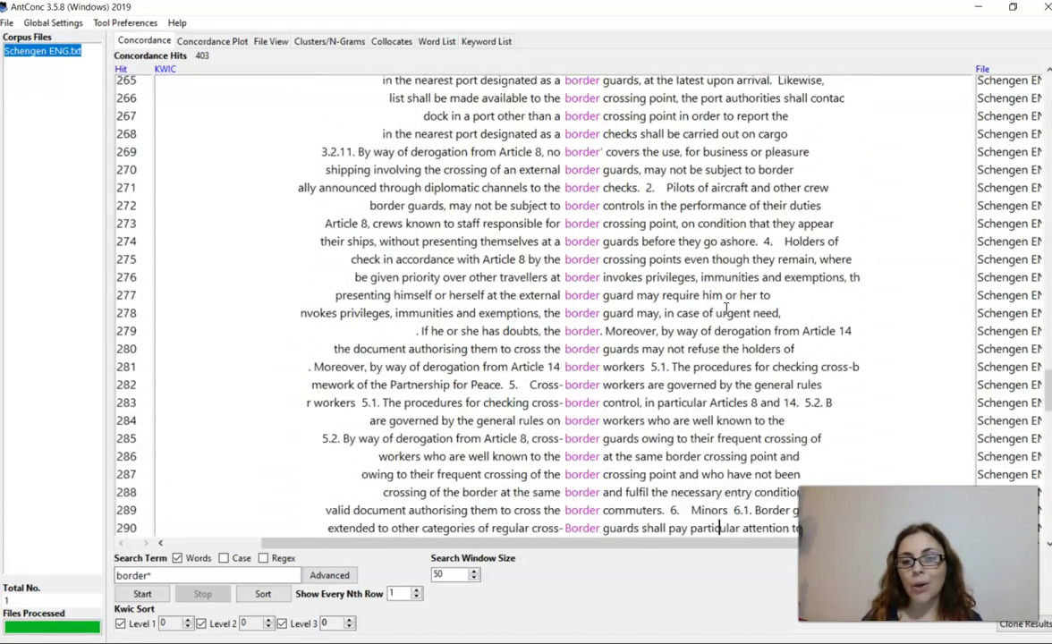
scroll(725, 307, "down", 1)
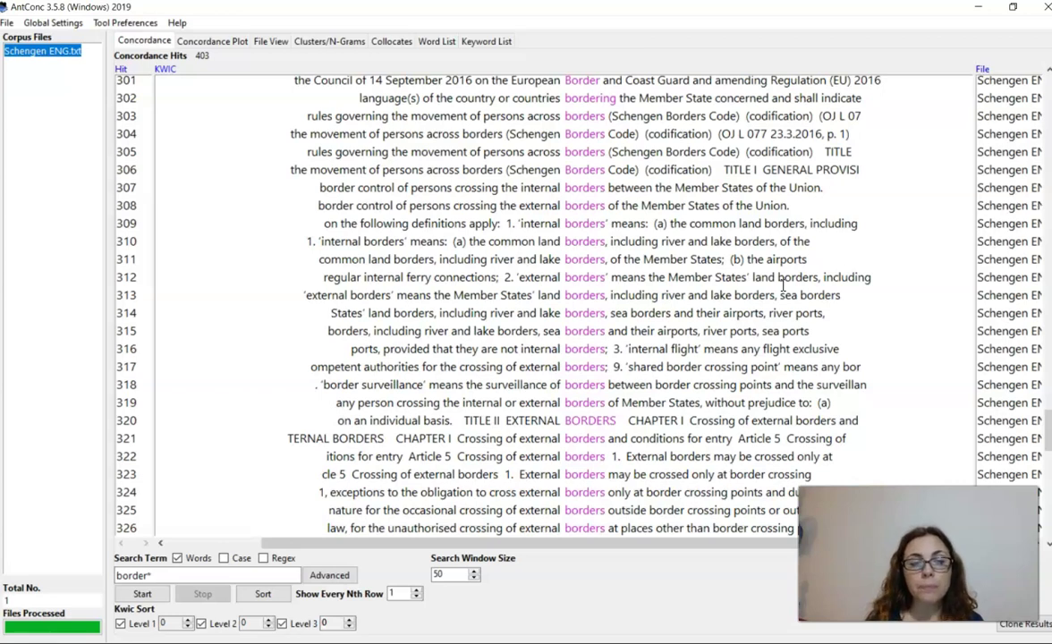
Make the search case-sensitive and rerun the concordance for "border*".
left_click(223, 558)
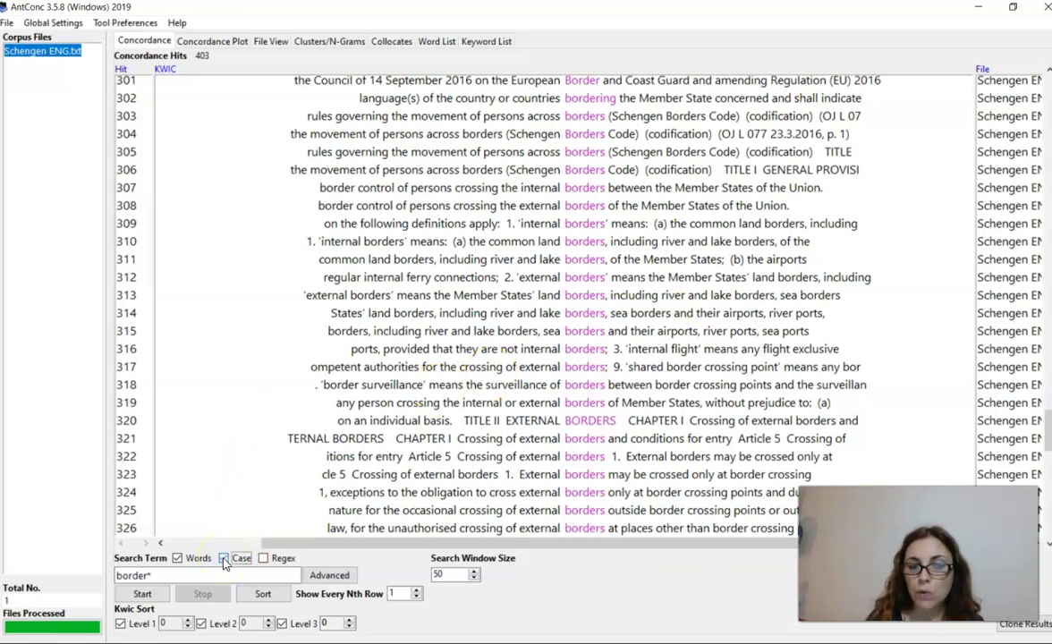
left_click(147, 594)
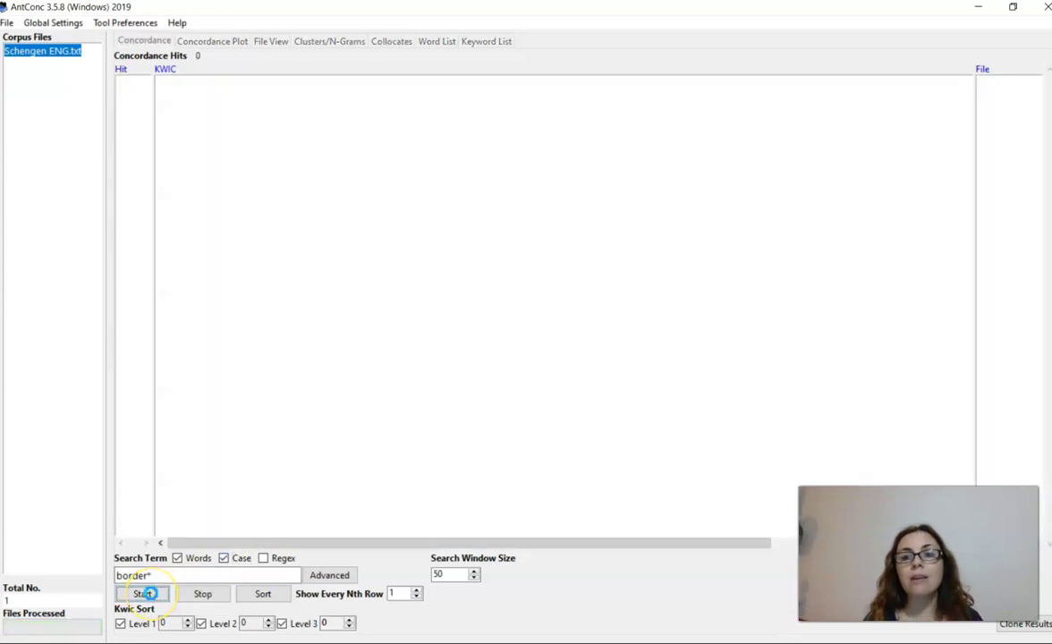